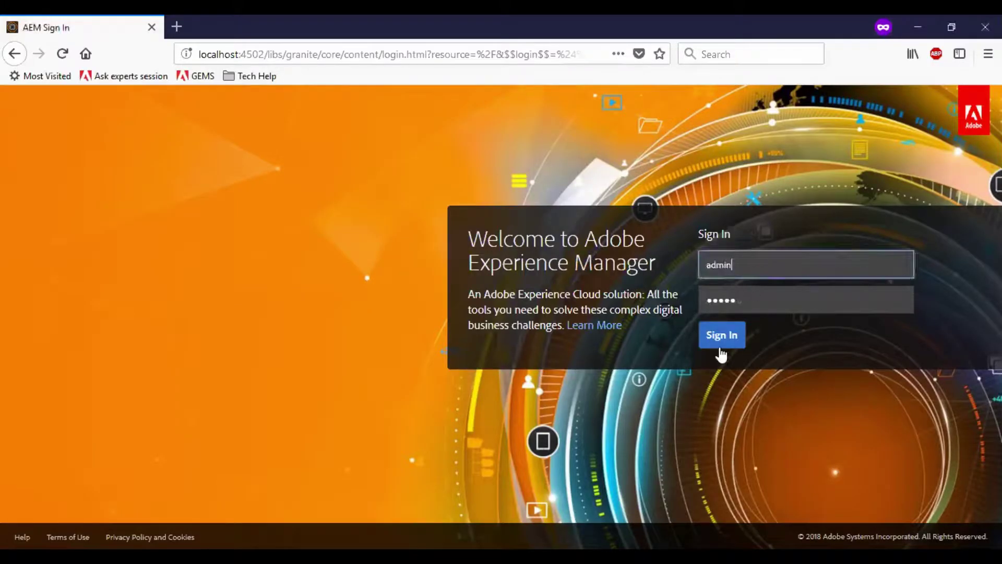
# - Sign in and open the Components console from Tools
pyautogui.click(721, 346)
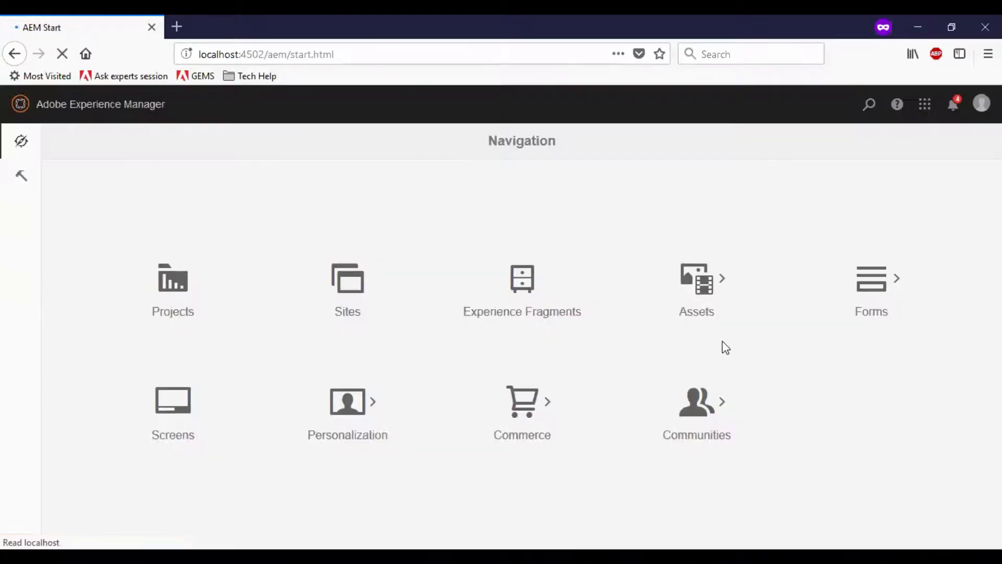
pyautogui.click(30, 181)
pyautogui.click(794, 447)
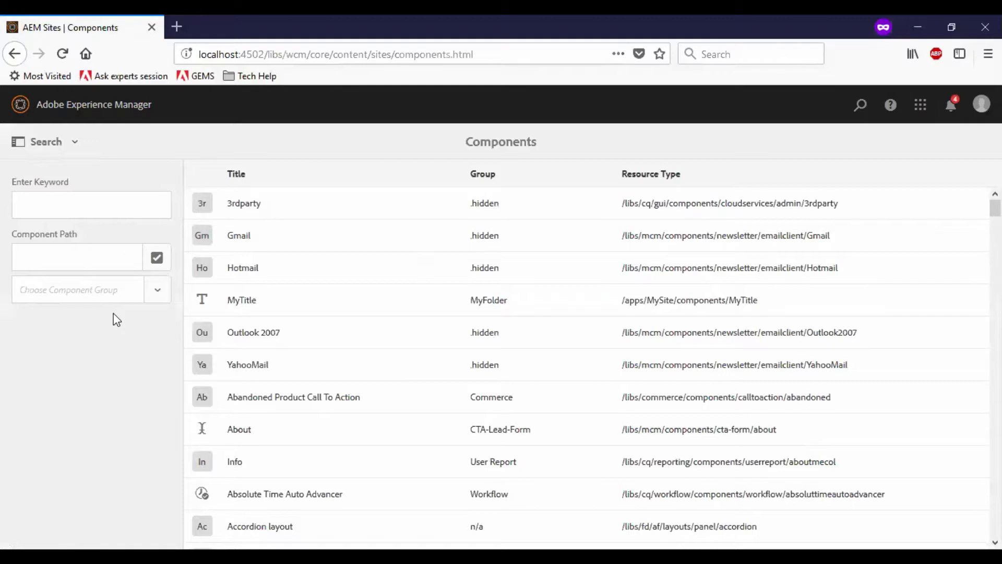
# - Filter the component list to the .core-wcm group and scroll through the core components
pyautogui.click(157, 291)
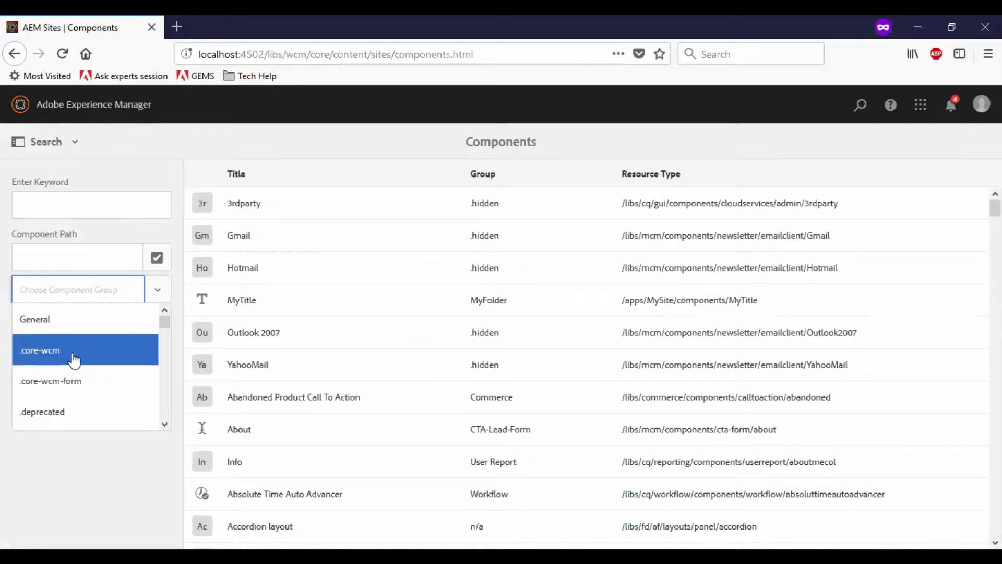
pyautogui.click(73, 358)
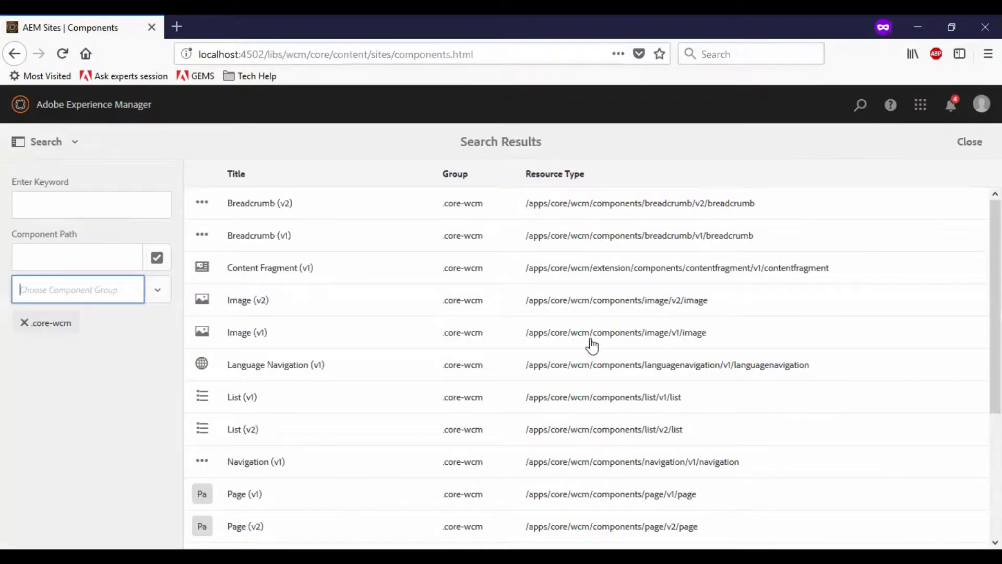
pyautogui.scroll(-2, 591, 342)
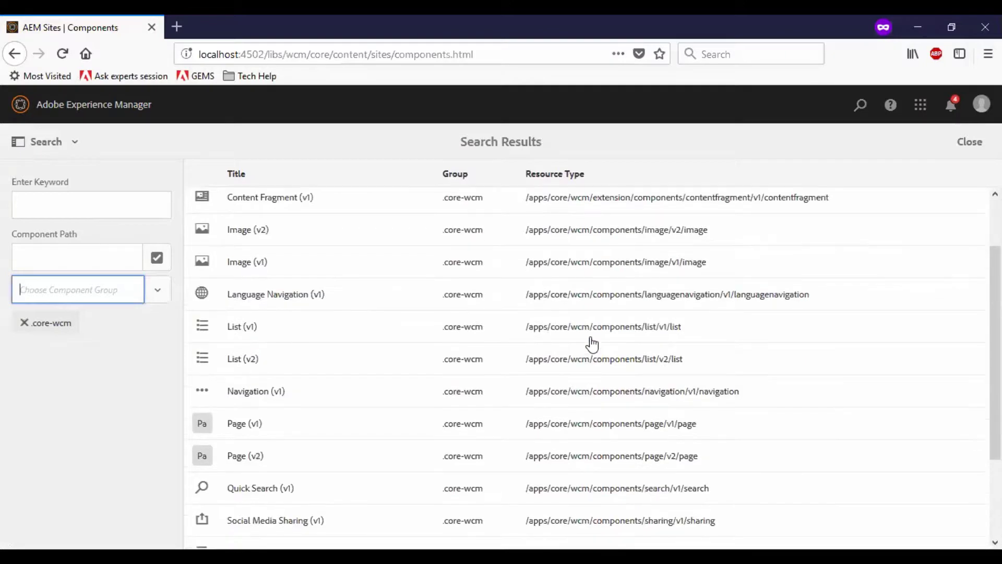
pyautogui.scroll(2, 592, 342)
pyautogui.scroll(-2, 591, 342)
# - Open Page (v1) details and highlight its resource type /apps/core/wcm/components/page/v1/page
pyautogui.click(671, 427)
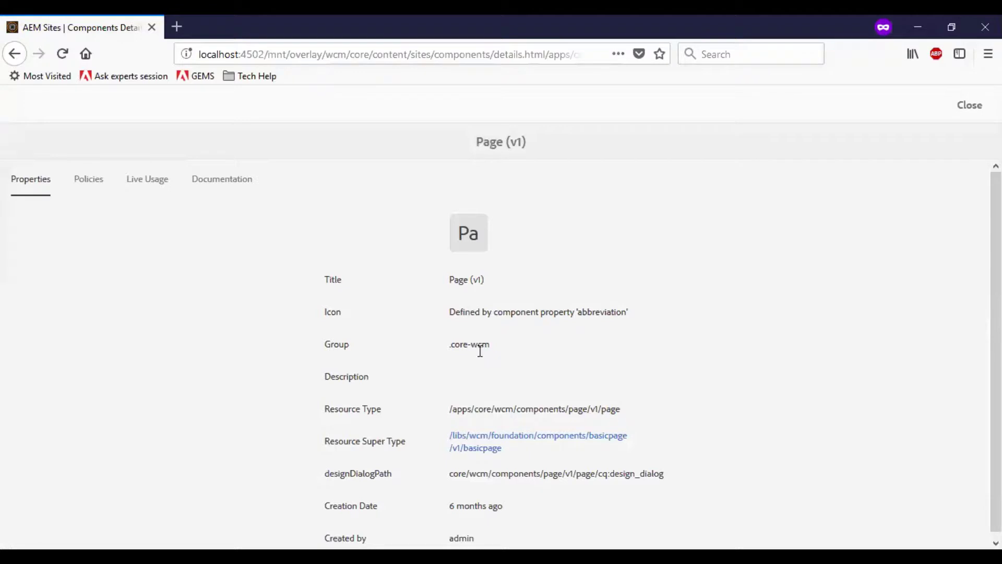
pyautogui.moveTo(325, 408); pyautogui.dragTo(384, 411)
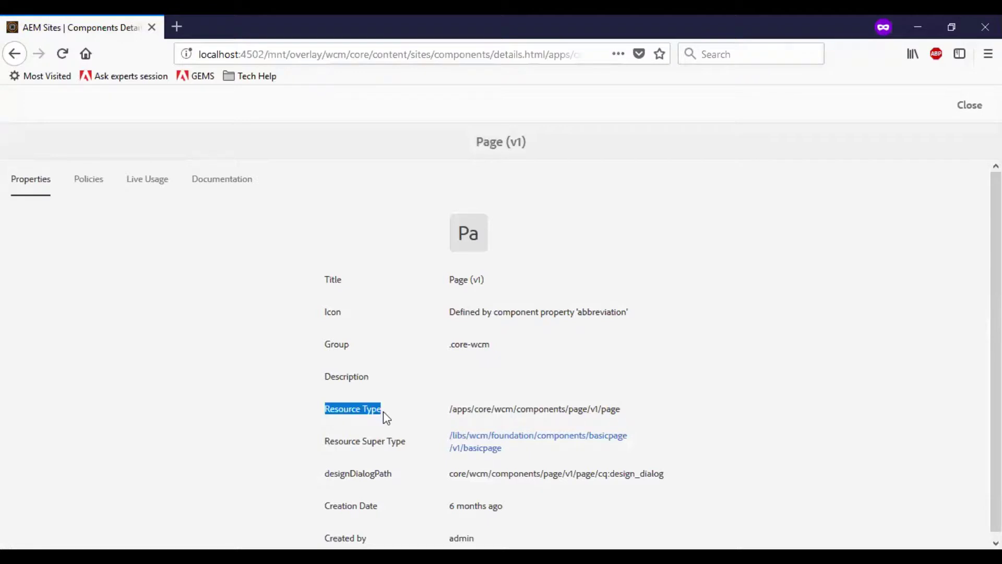
pyautogui.moveTo(449, 409); pyautogui.dragTo(644, 416)
pyautogui.click(643, 415)
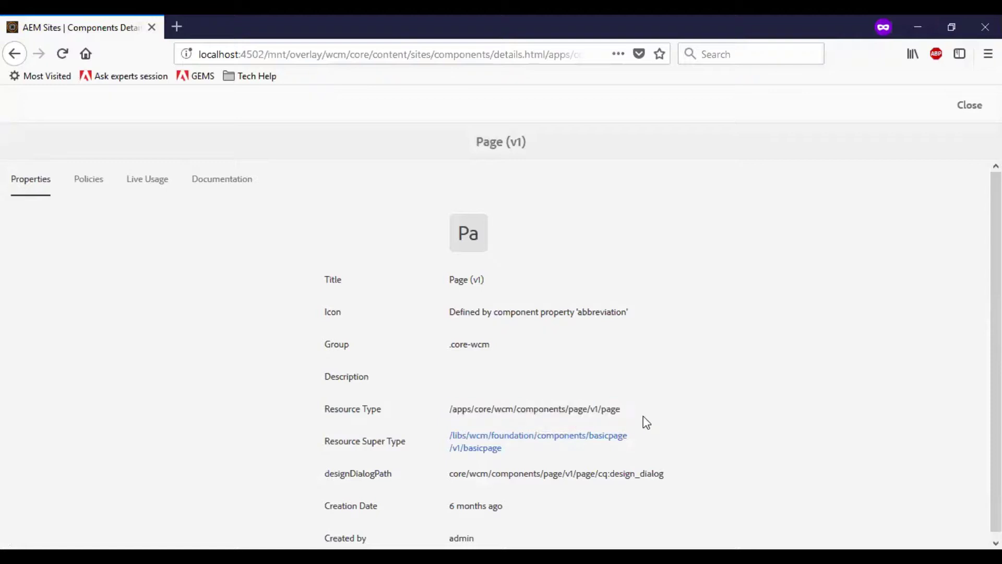
pyautogui.moveTo(450, 409); pyautogui.dragTo(571, 414)
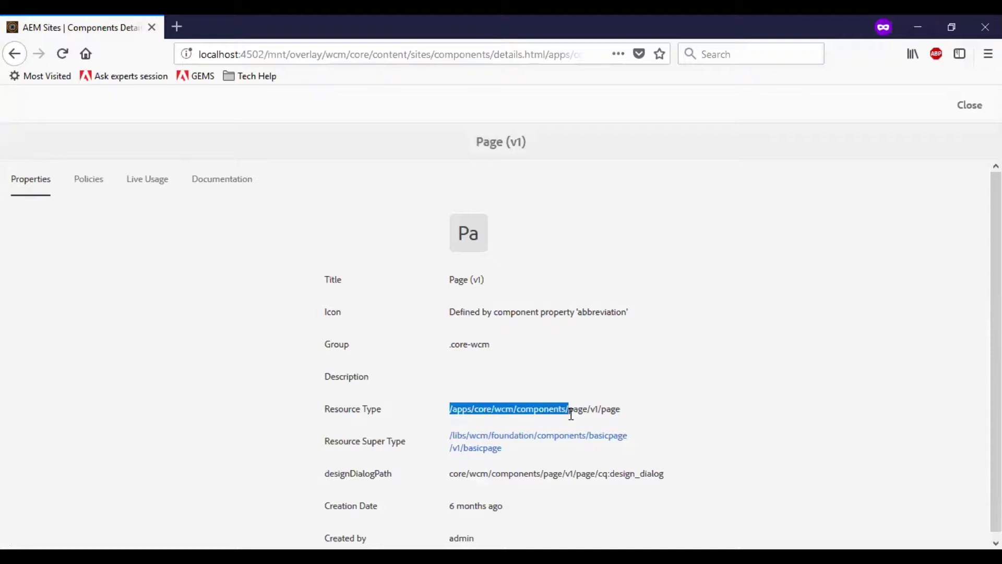
pyautogui.click(779, 387)
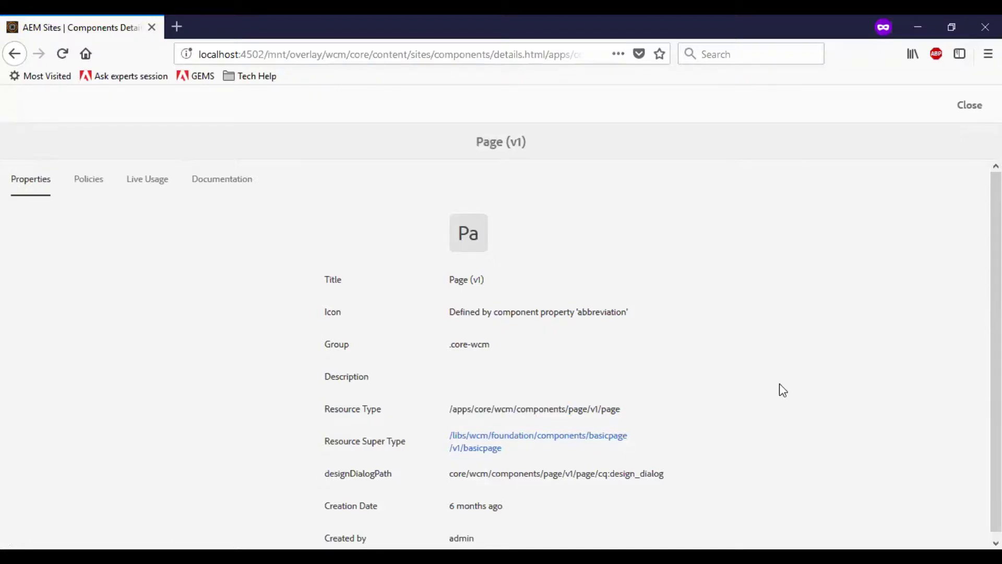
# - Read the Page (v1) documentation's description, Features list and Loading of CSS/JS section
pyautogui.click(213, 183)
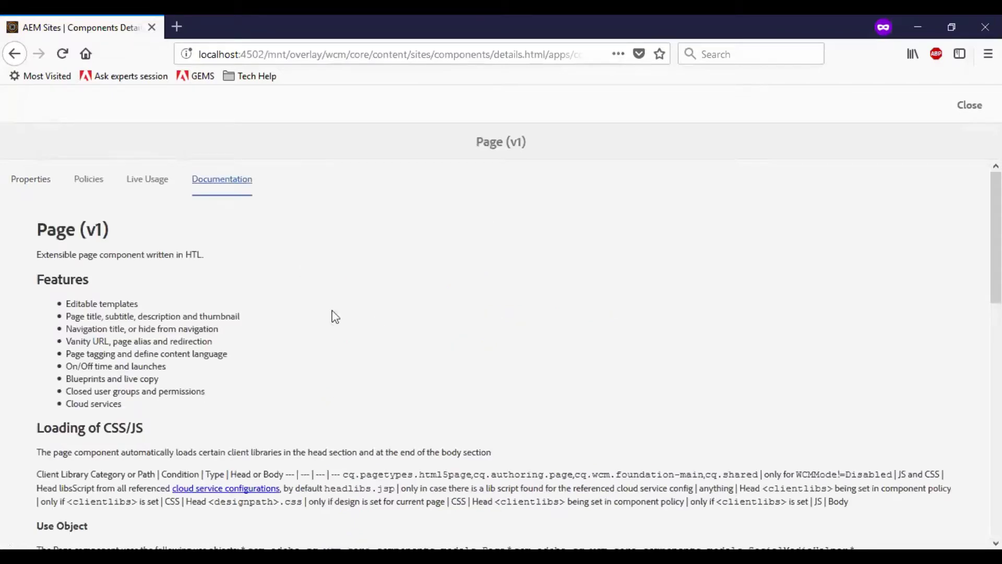
pyautogui.moveTo(36, 259); pyautogui.dragTo(218, 273)
pyautogui.click(57, 307)
pyautogui.moveTo(55, 305); pyautogui.dragTo(253, 390)
pyautogui.scroll(-1, 257, 385)
pyautogui.click(259, 390)
pyautogui.scroll(-2, 271, 368)
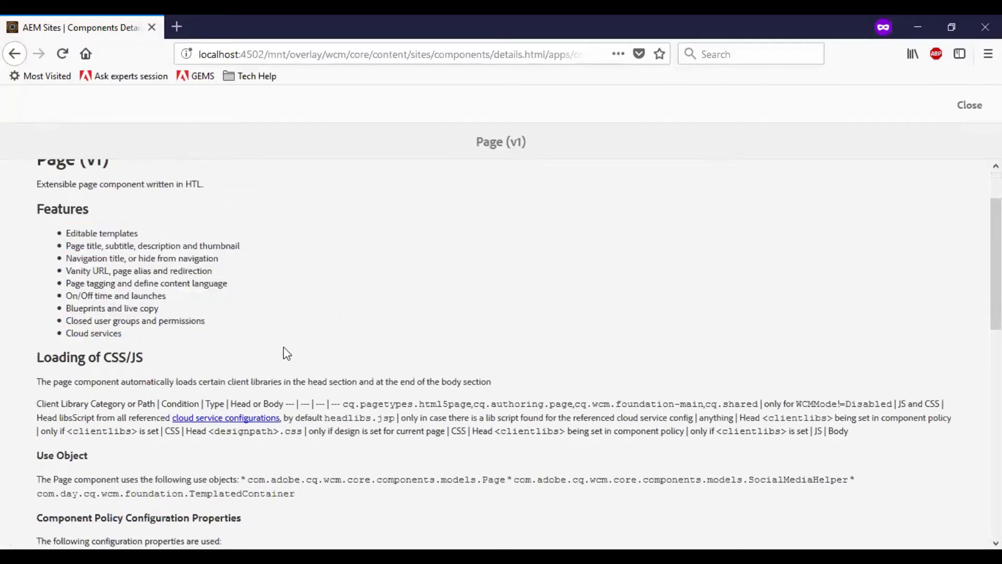
pyautogui.moveTo(36, 359); pyautogui.dragTo(153, 362)
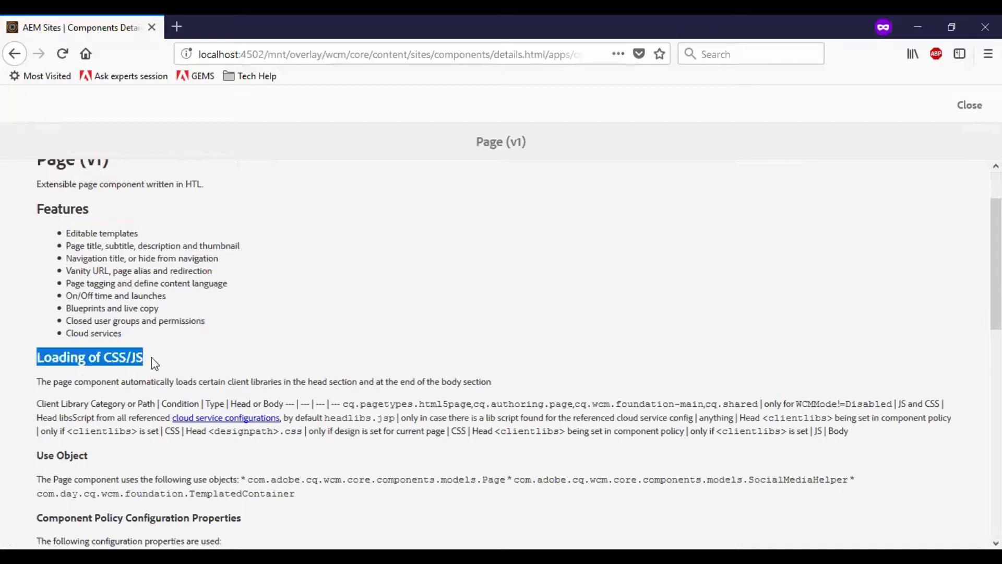
pyautogui.scroll(-5, 195, 362)
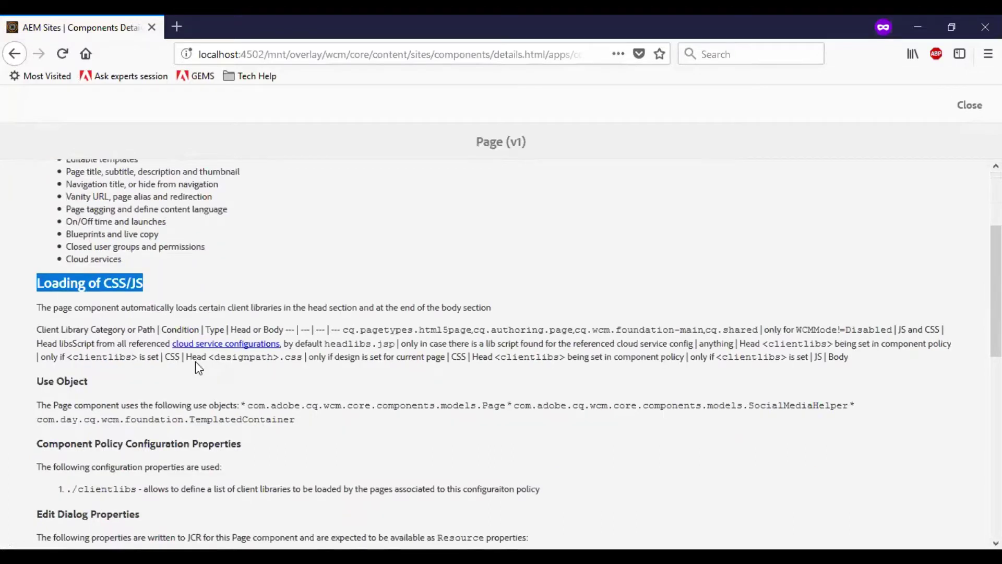
pyautogui.click(109, 348)
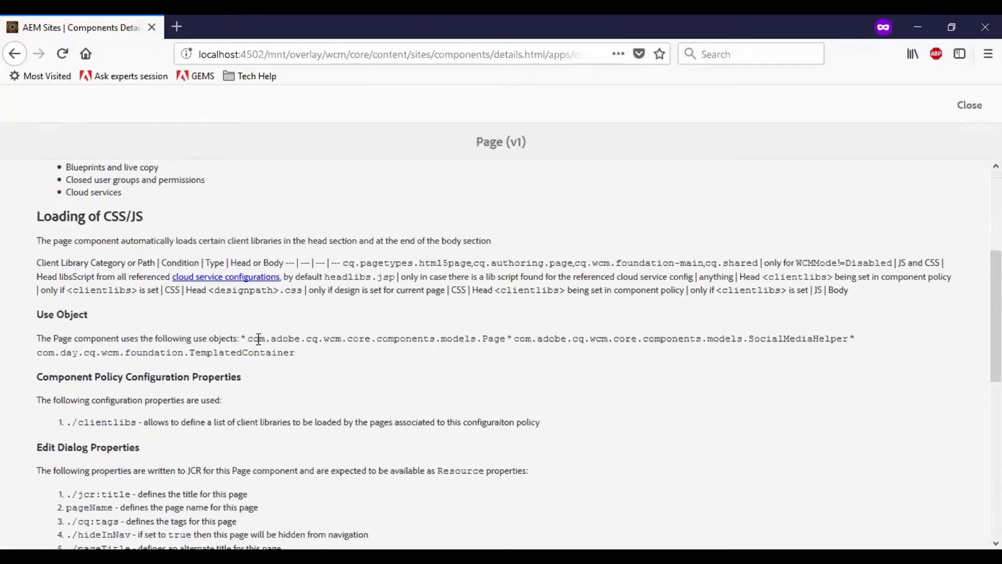
# - Review the Use Object, policy properties, Client Libraries and Information sections, then close the details
pyautogui.moveTo(32, 314); pyautogui.dragTo(99, 316)
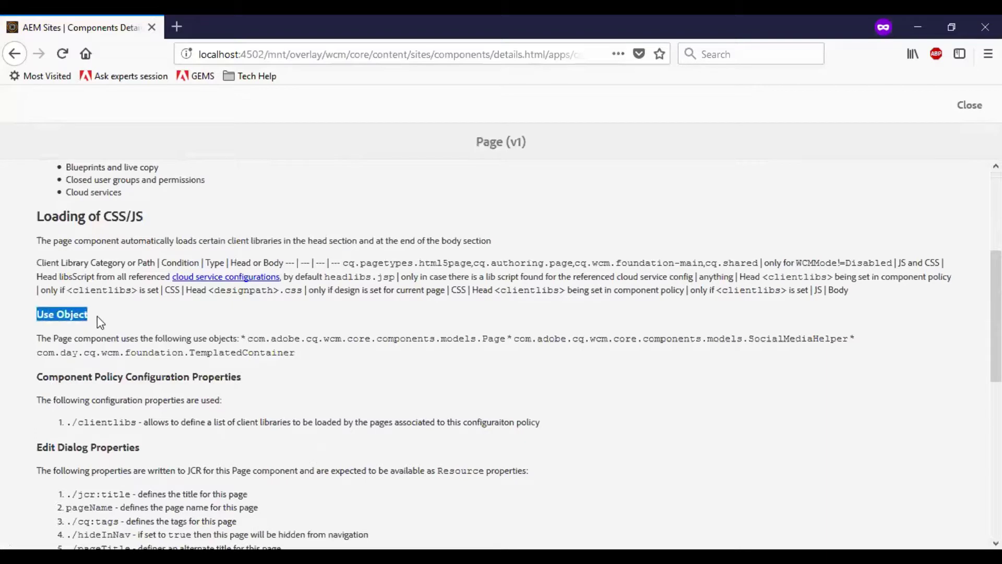
pyautogui.click(299, 398)
pyautogui.moveTo(36, 376); pyautogui.dragTo(243, 375)
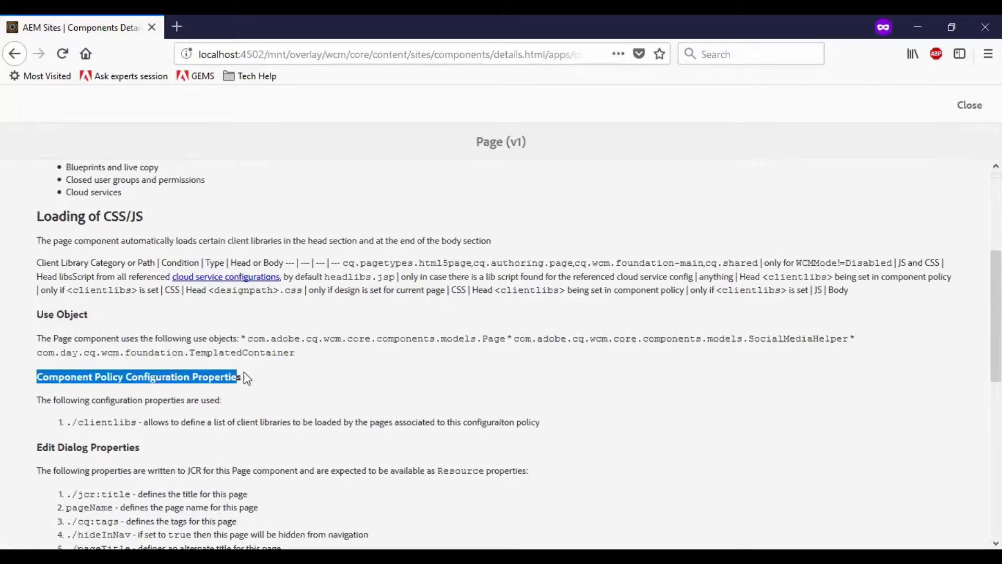
pyautogui.click(266, 404)
pyautogui.scroll(-3, 131, 328)
pyautogui.moveTo(36, 306); pyautogui.dragTo(174, 312)
pyautogui.scroll(-2, 173, 311)
pyautogui.scroll(-4, 173, 311)
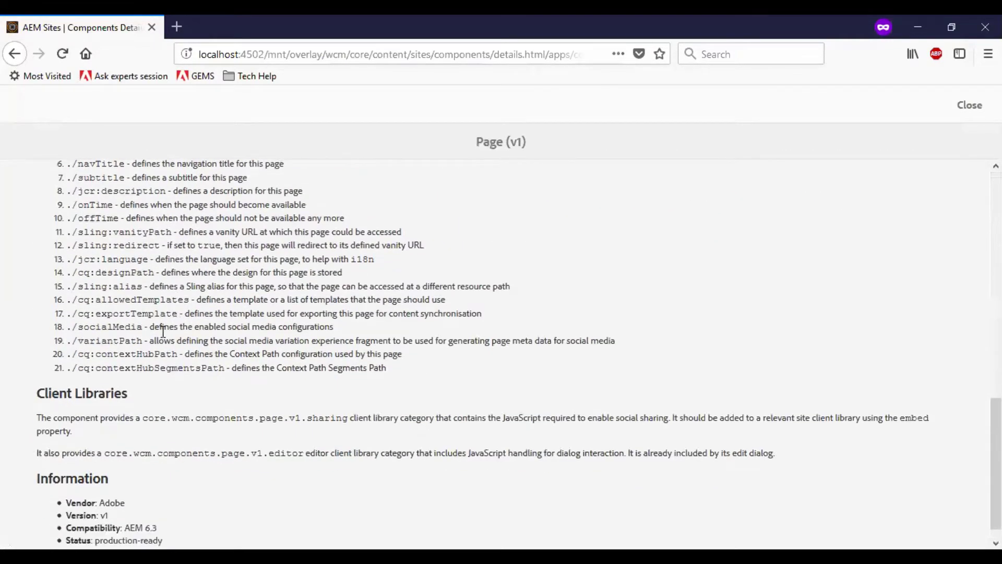
pyautogui.tripleClick(119, 377)
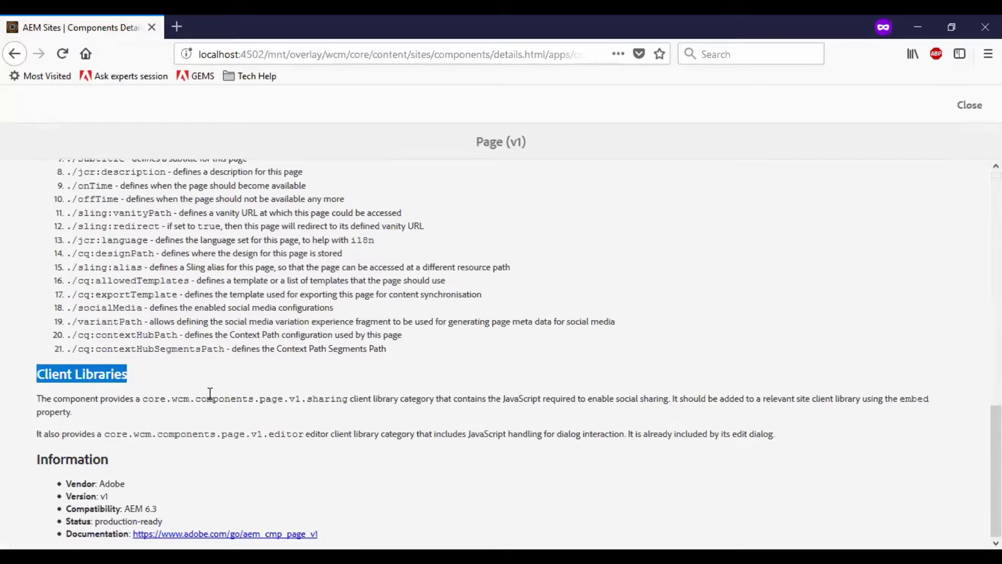
pyautogui.click(223, 468)
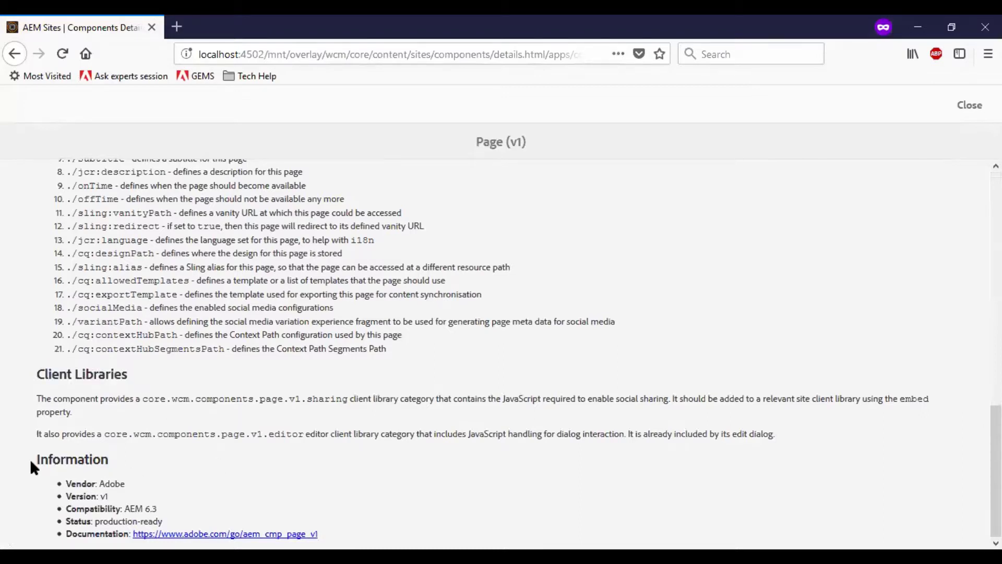
pyautogui.moveTo(31, 459); pyautogui.dragTo(116, 463)
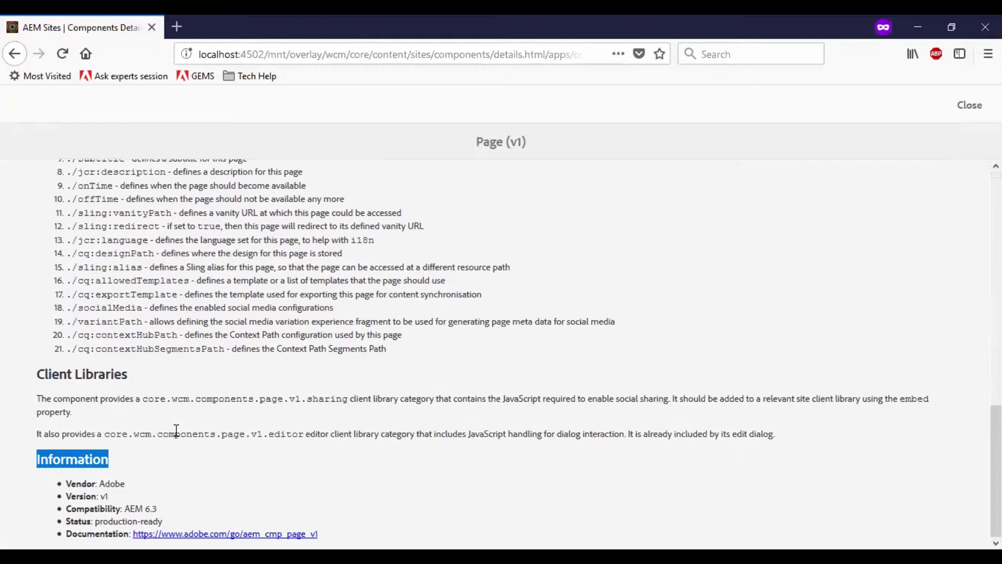
pyautogui.scroll(15, 174, 432)
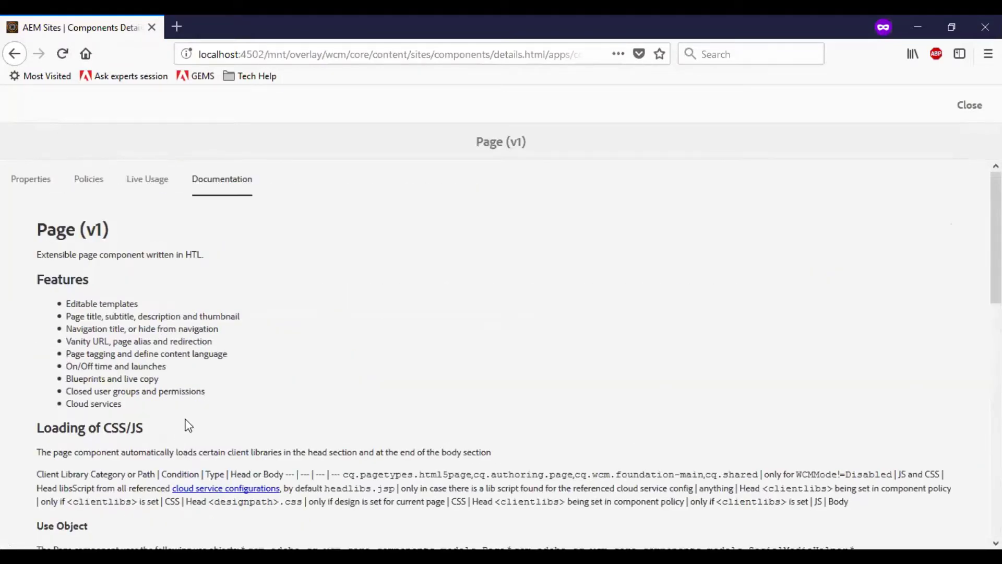
pyautogui.click(970, 107)
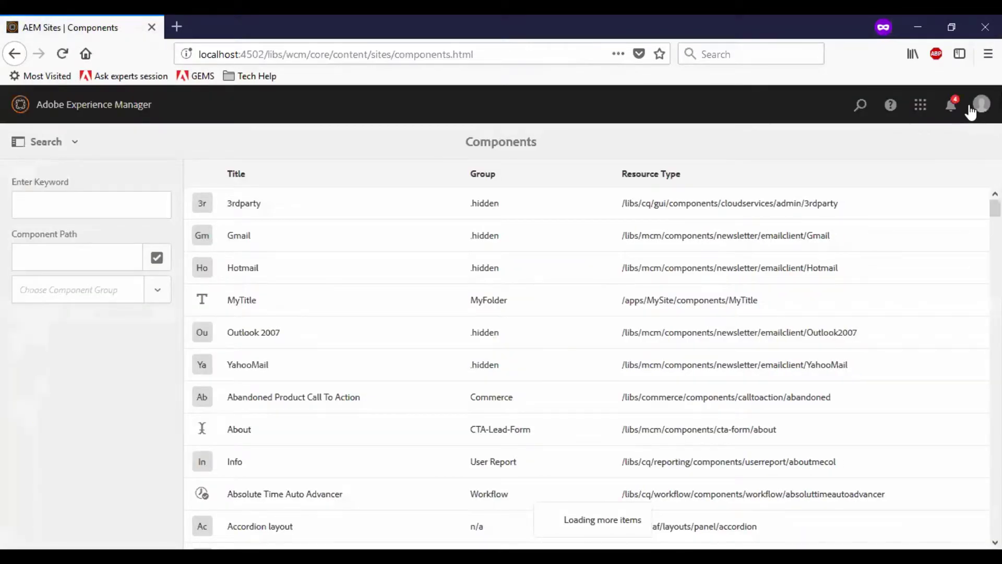
pyautogui.click(152, 291)
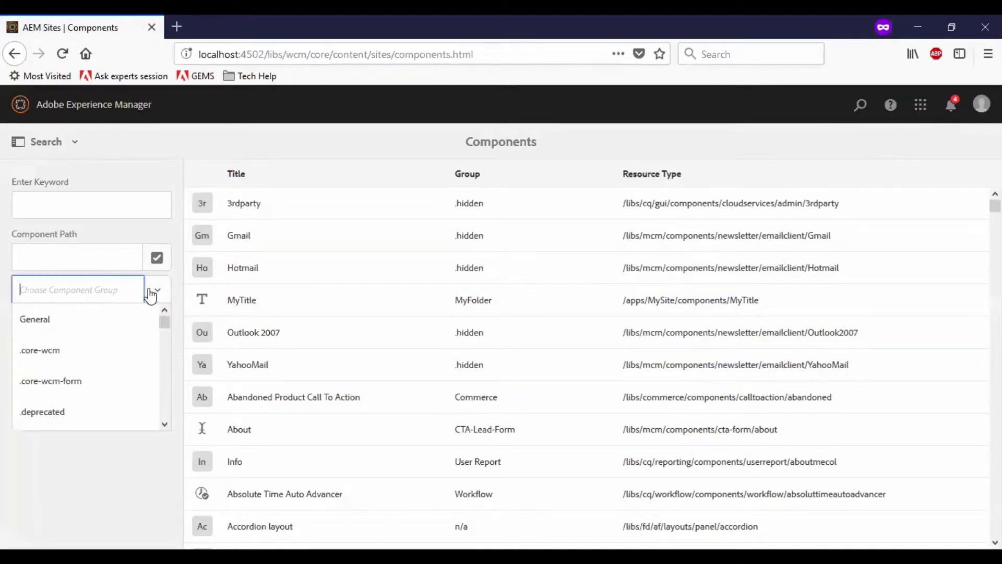
# - Filter to .core-wcm and open List (v2), selecting its resource type path
pyautogui.click(57, 360)
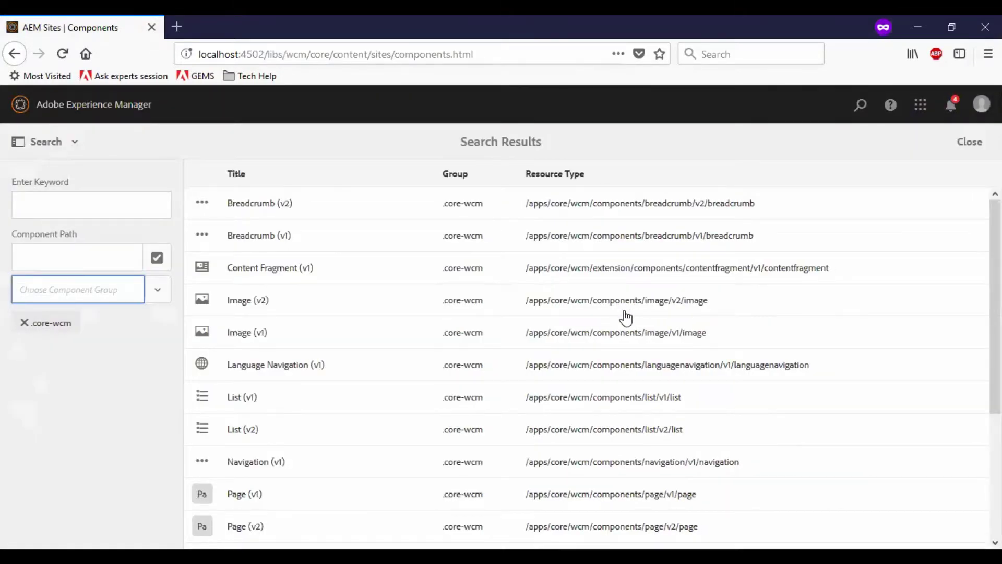
pyautogui.click(620, 432)
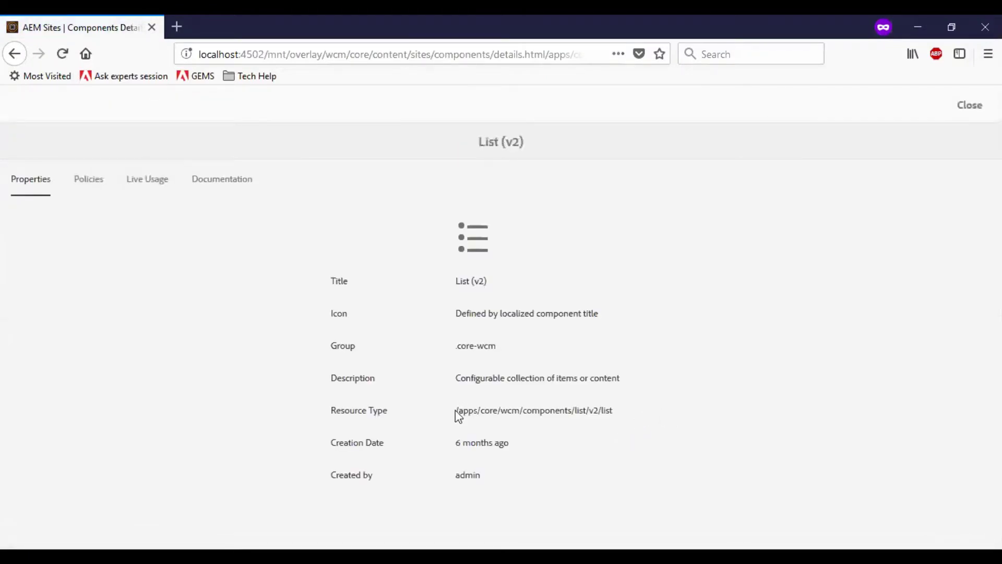
pyautogui.moveTo(457, 410); pyautogui.dragTo(601, 408)
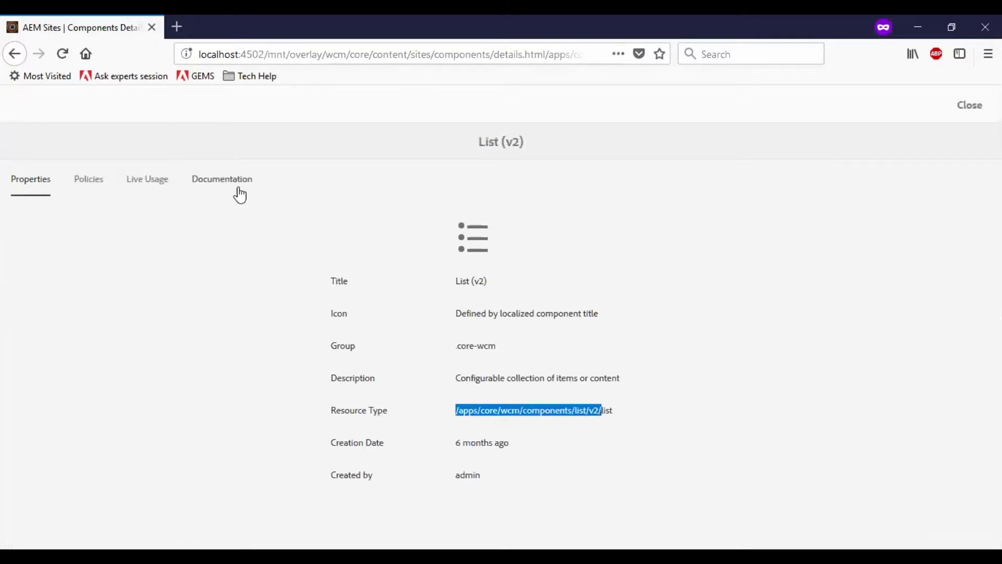
# - Scroll through the List (v2) component's documentation
pyautogui.click(224, 179)
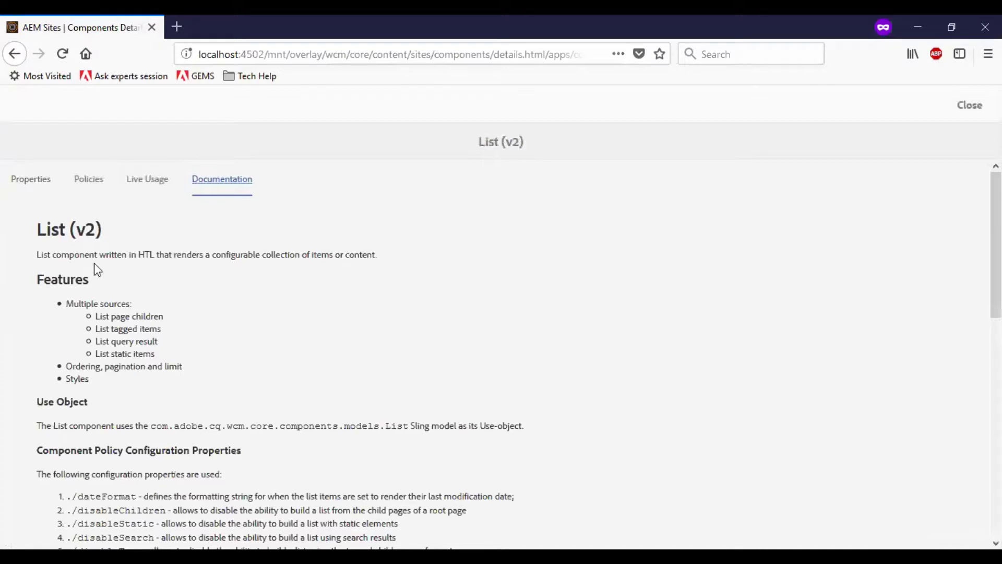
pyautogui.scroll(-10, 103, 320)
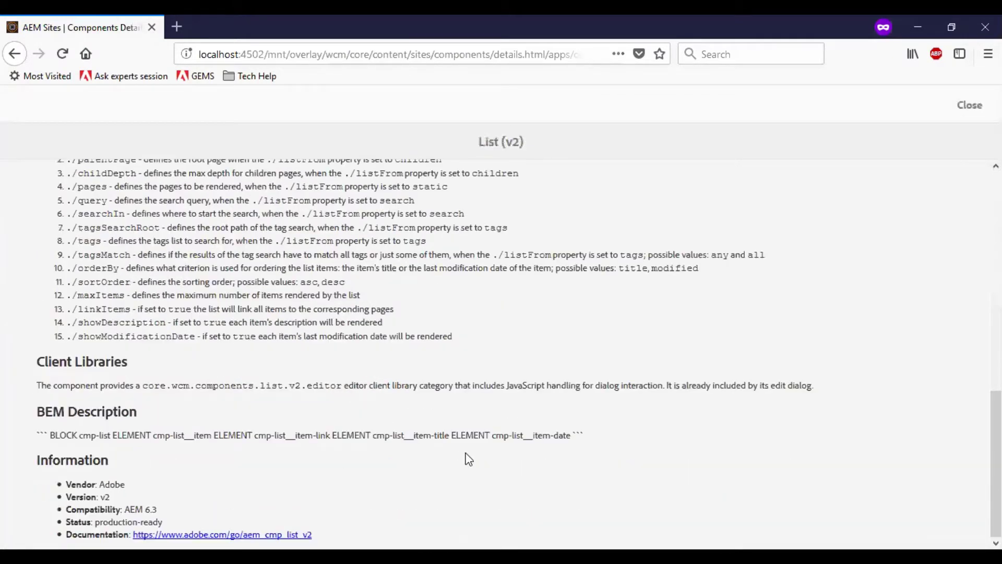
pyautogui.scroll(6, 465, 458)
pyautogui.scroll(5, 521, 452)
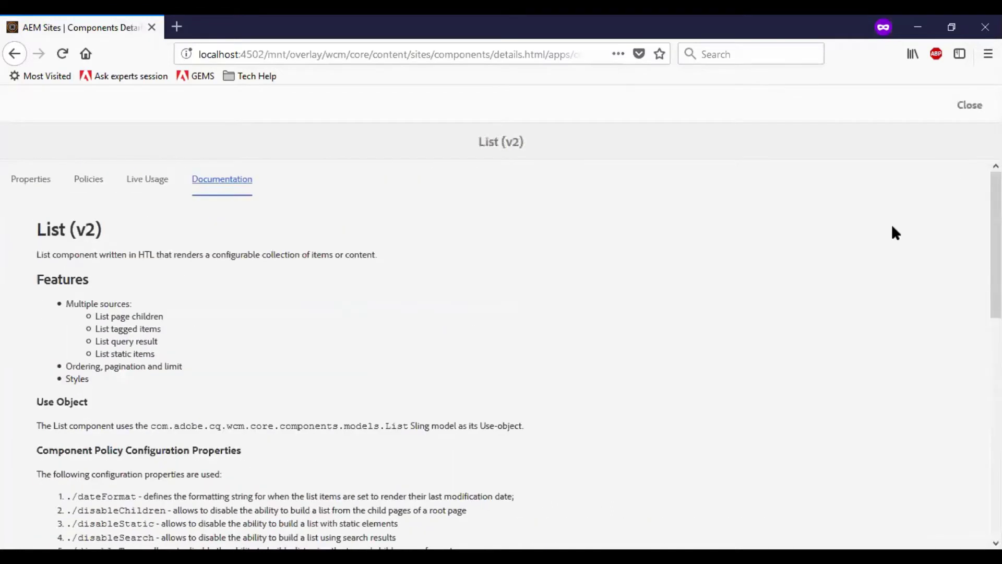
# - Close the details and filter the components to the .core-wcm-form group
pyautogui.click(975, 108)
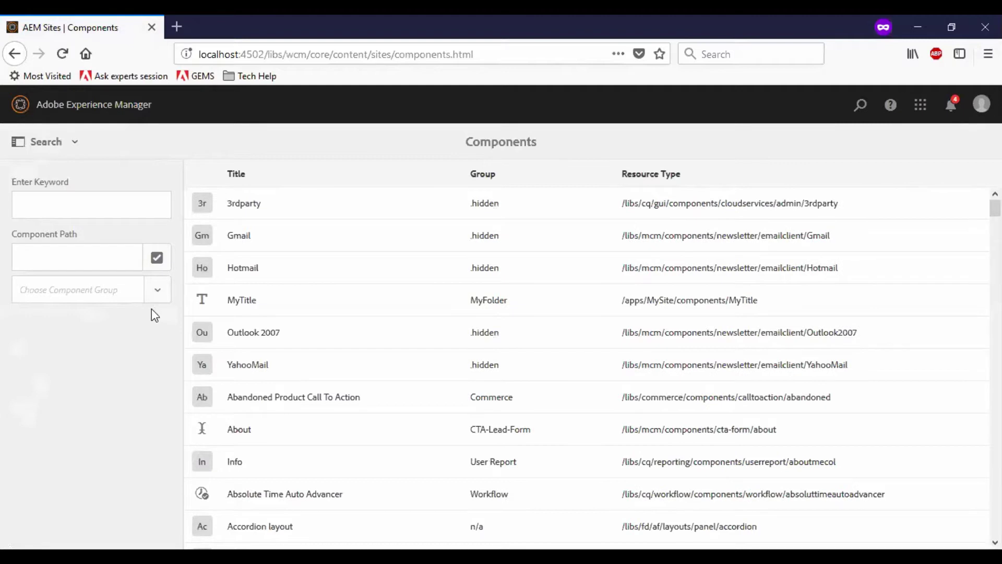
pyautogui.click(157, 299)
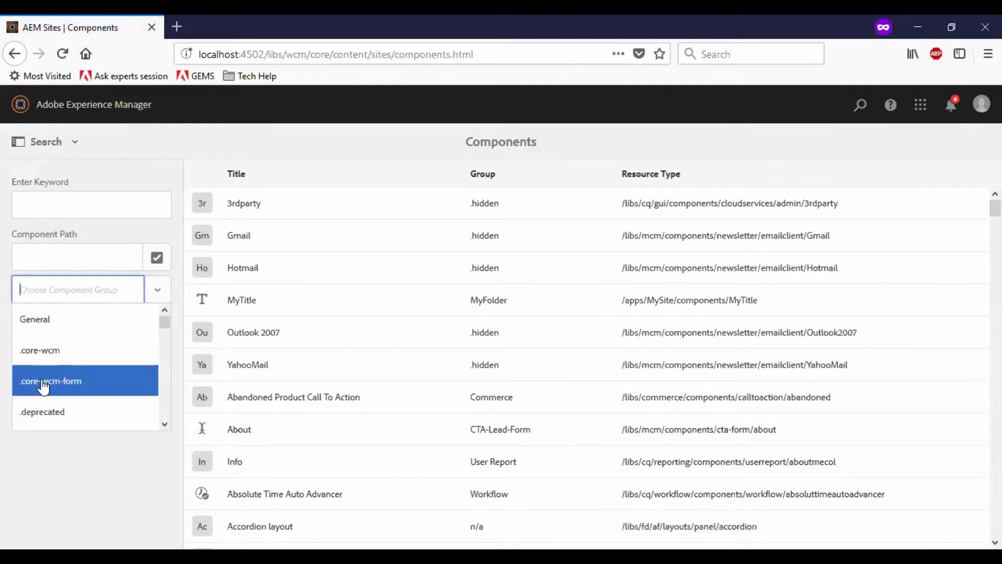
pyautogui.click(43, 385)
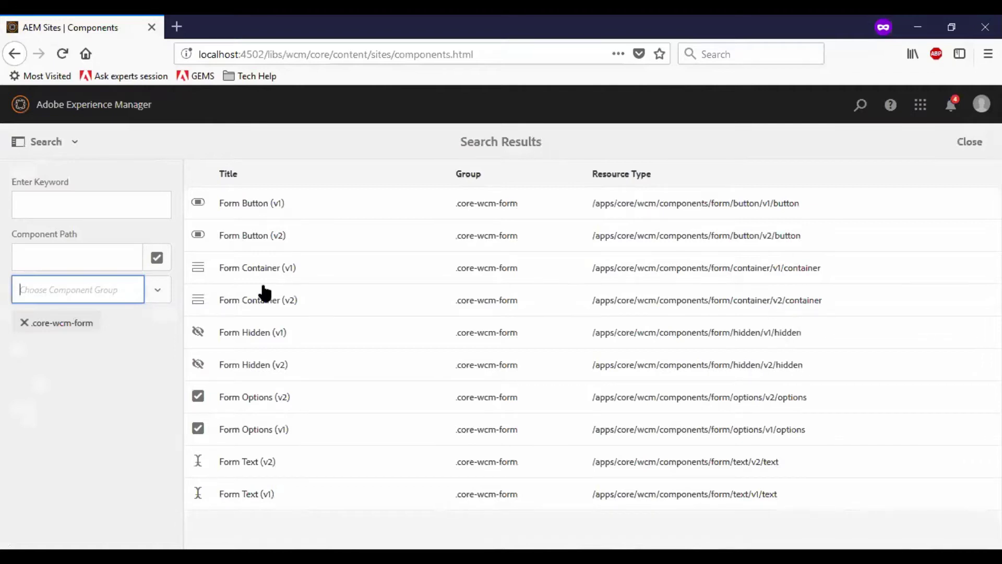
# - Replace the .core-wcm-form filter with the We.Retail component group
pyautogui.click(23, 322)
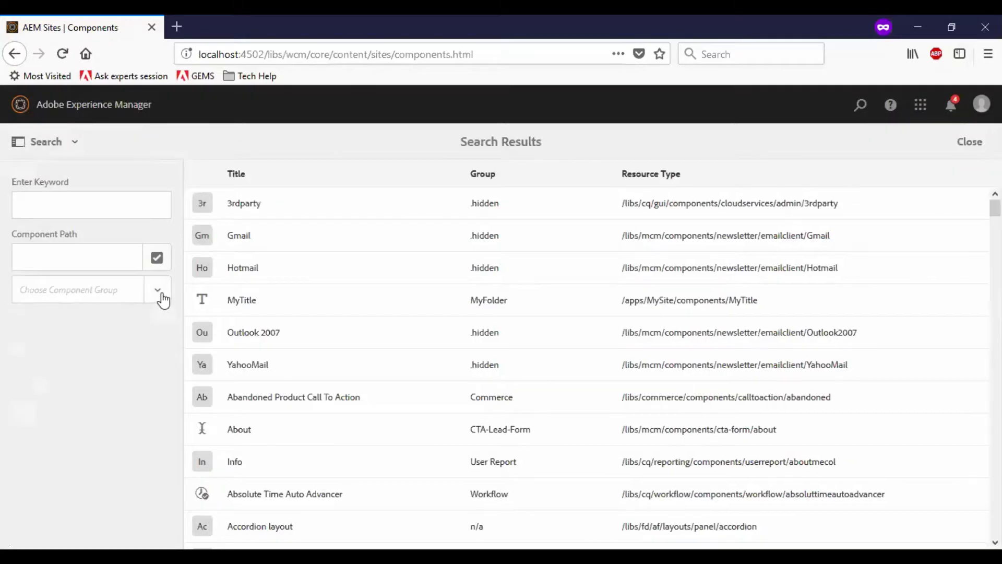
pyautogui.click(160, 296)
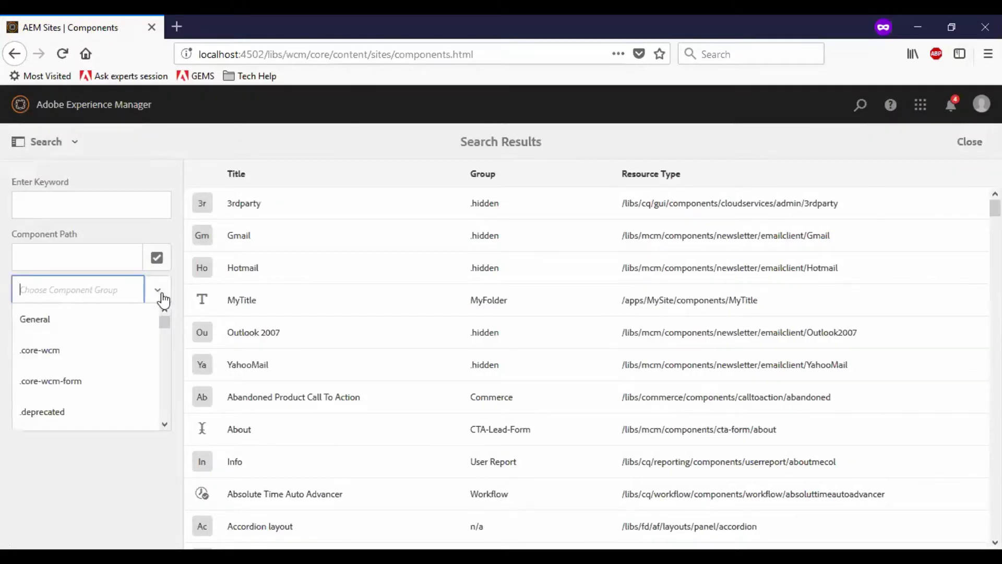
pyautogui.scroll(-2, 107, 332)
pyautogui.scroll(-5, 107, 332)
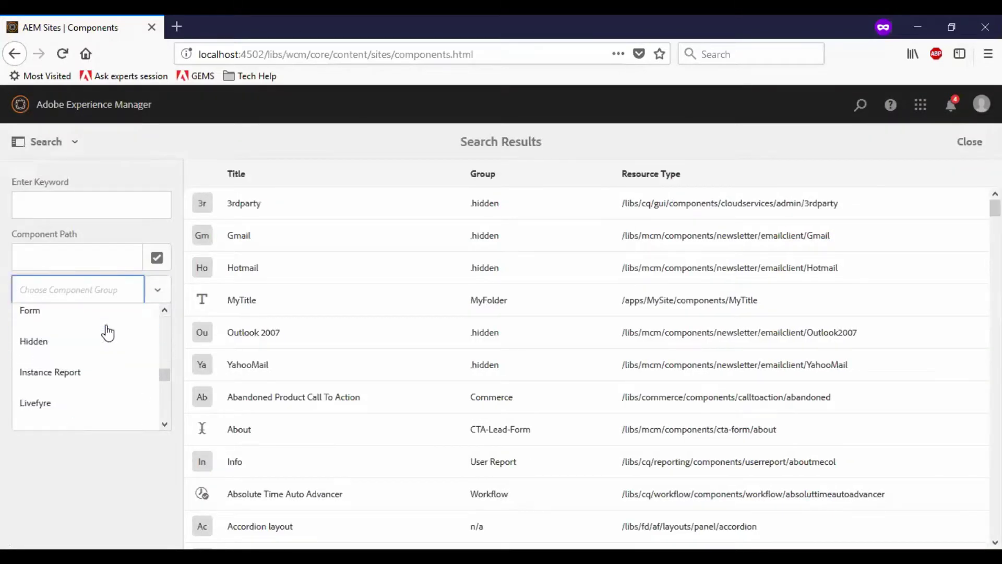
pyautogui.scroll(-3, 108, 332)
pyautogui.scroll(-2, 107, 332)
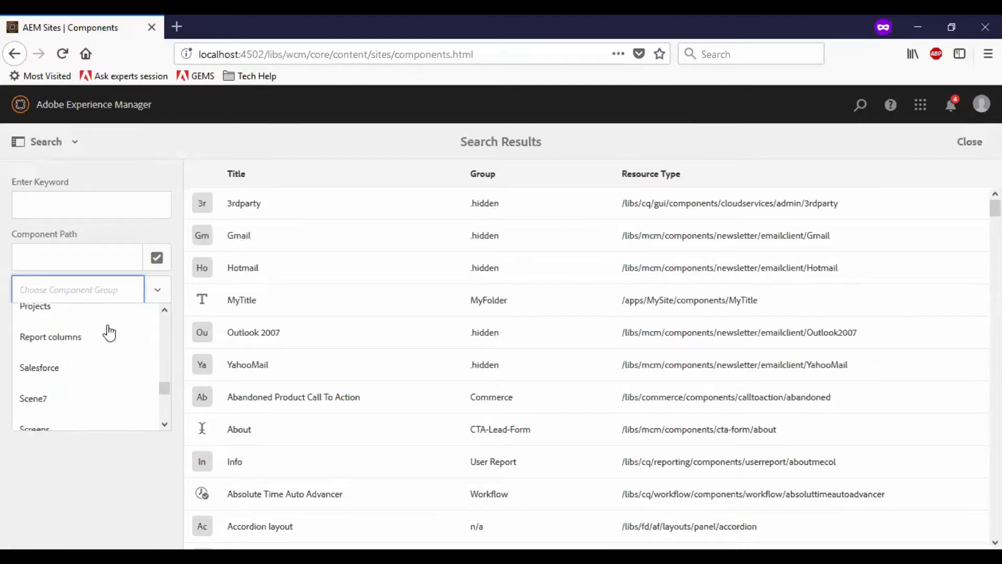
pyautogui.scroll(-5, 102, 381)
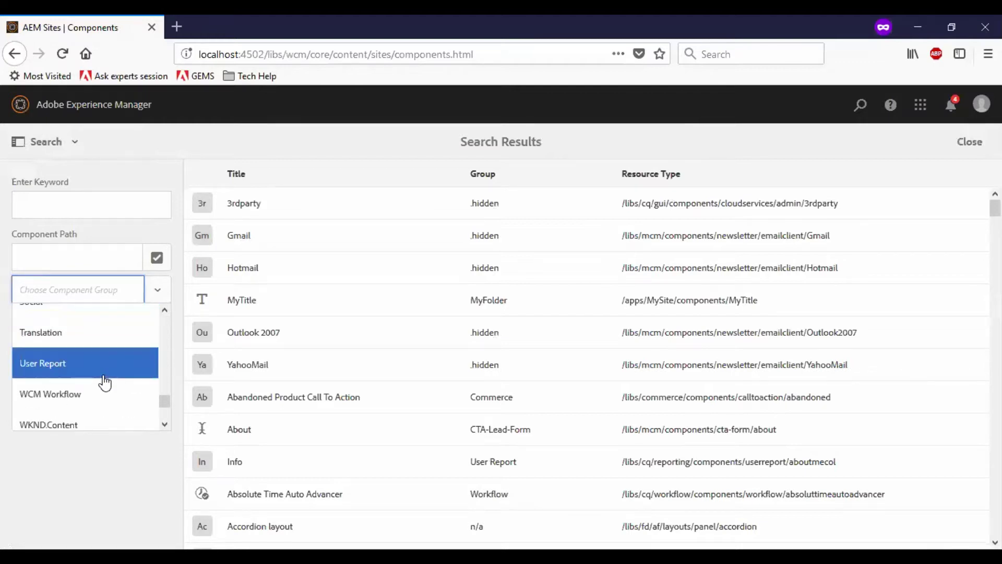
pyautogui.scroll(-3, 105, 383)
pyautogui.click(109, 348)
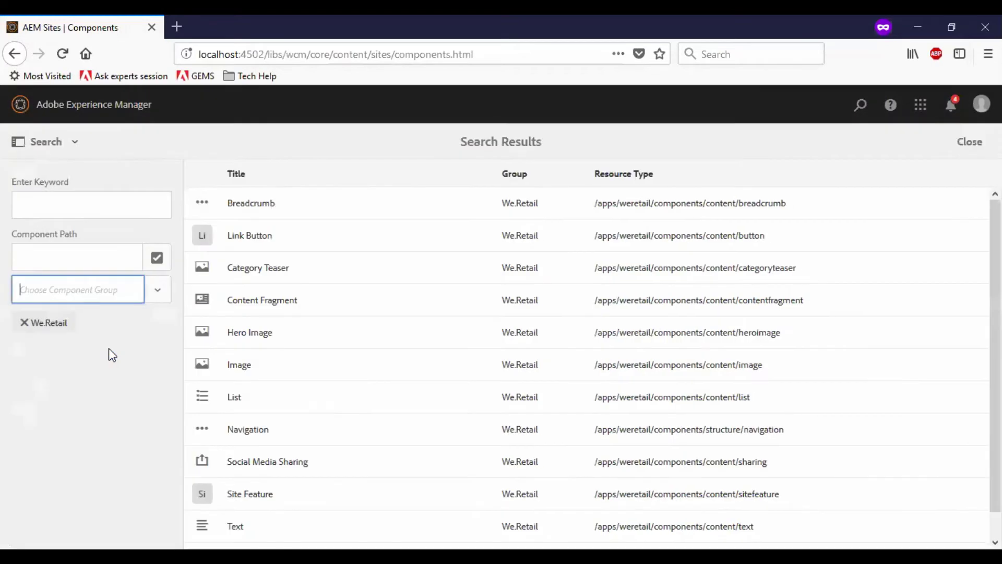
pyautogui.scroll(-1, 486, 391)
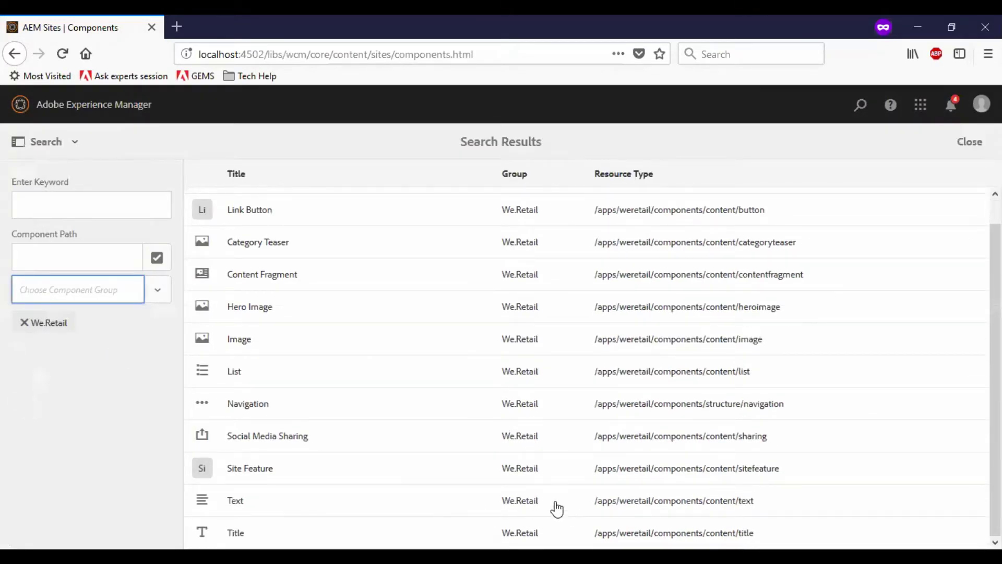
# - Open the We.Retail Text component, highlight its resource and super type paths, and view Policies
pyautogui.click(521, 503)
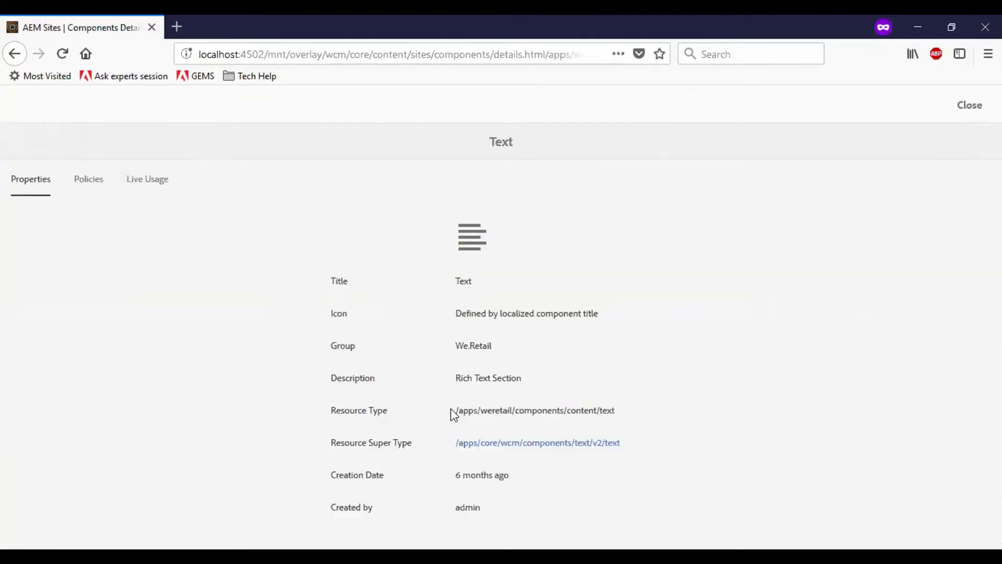
pyautogui.moveTo(453, 415); pyautogui.dragTo(619, 418)
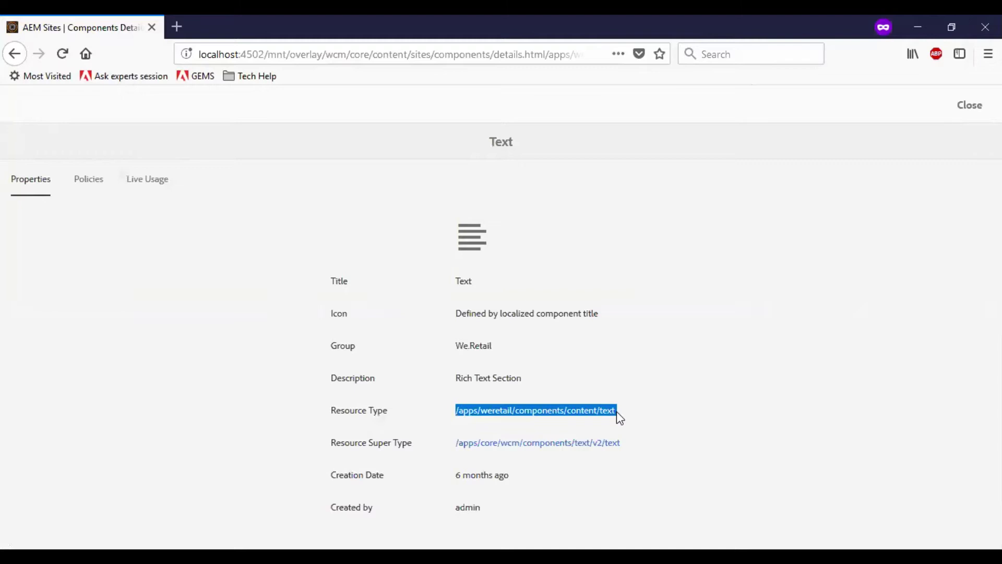
pyautogui.click(478, 411)
pyautogui.moveTo(319, 443); pyautogui.dragTo(639, 450)
pyautogui.click(657, 445)
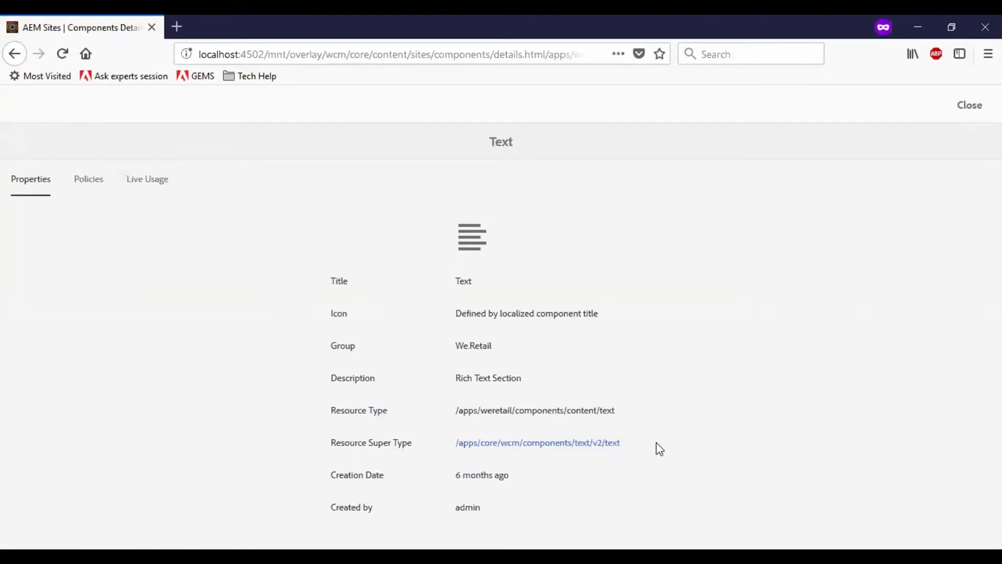
pyautogui.click(88, 182)
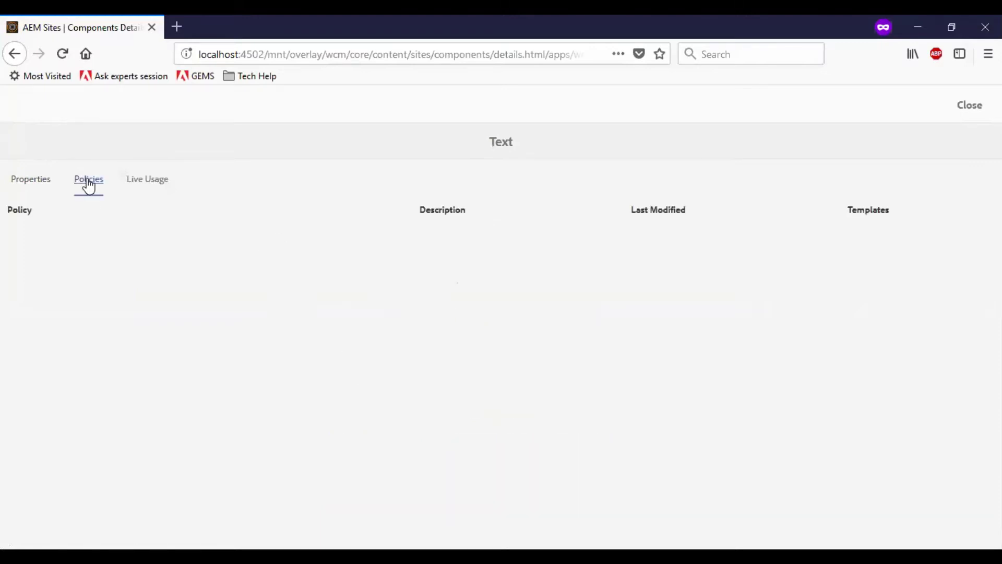
# - Check the Text component's Live Usage to reach the Thank You page
pyautogui.click(148, 183)
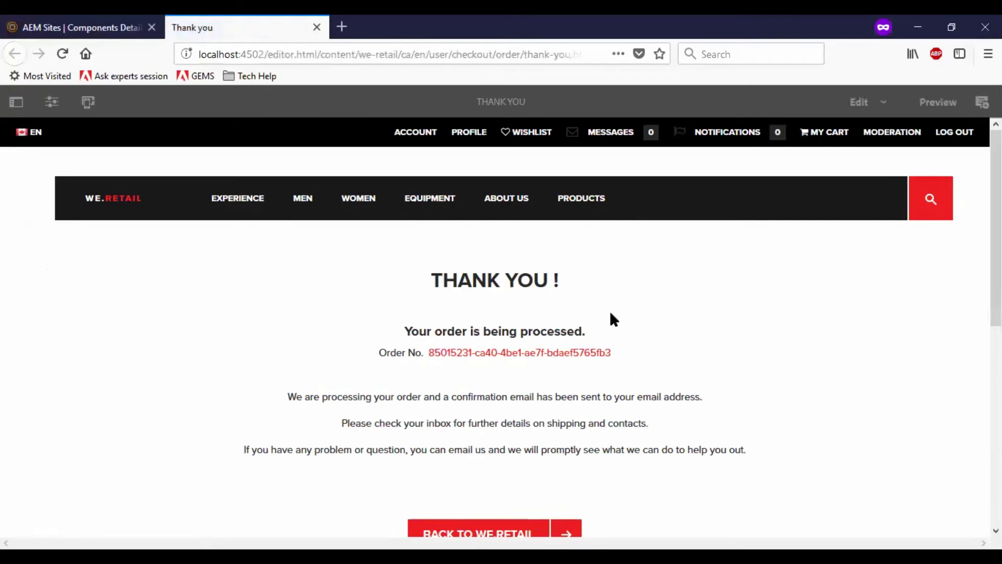
# - Cancel inheritance on the Thank You page's Text component, confirm, and reselect it
pyautogui.click(562, 415)
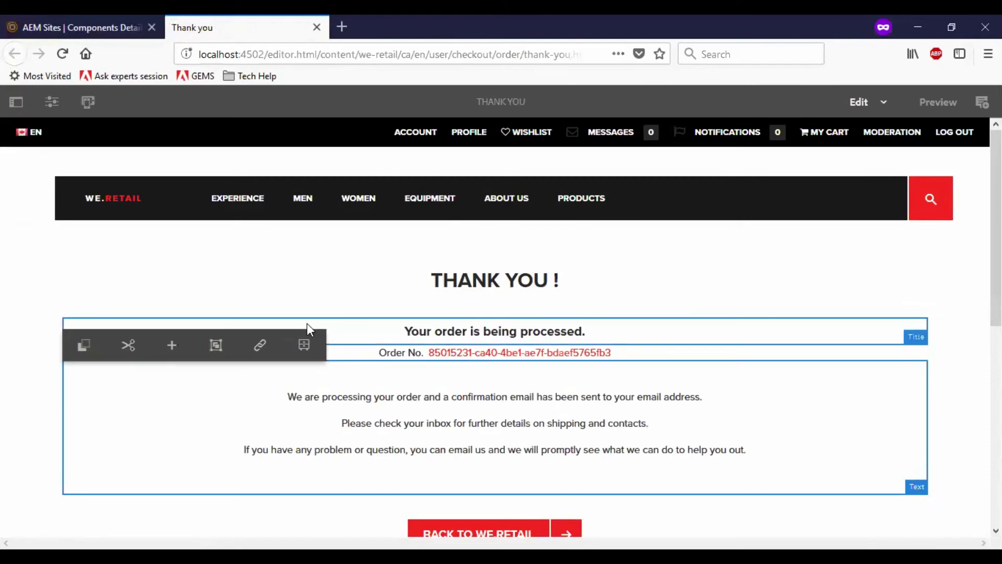
pyautogui.click(260, 346)
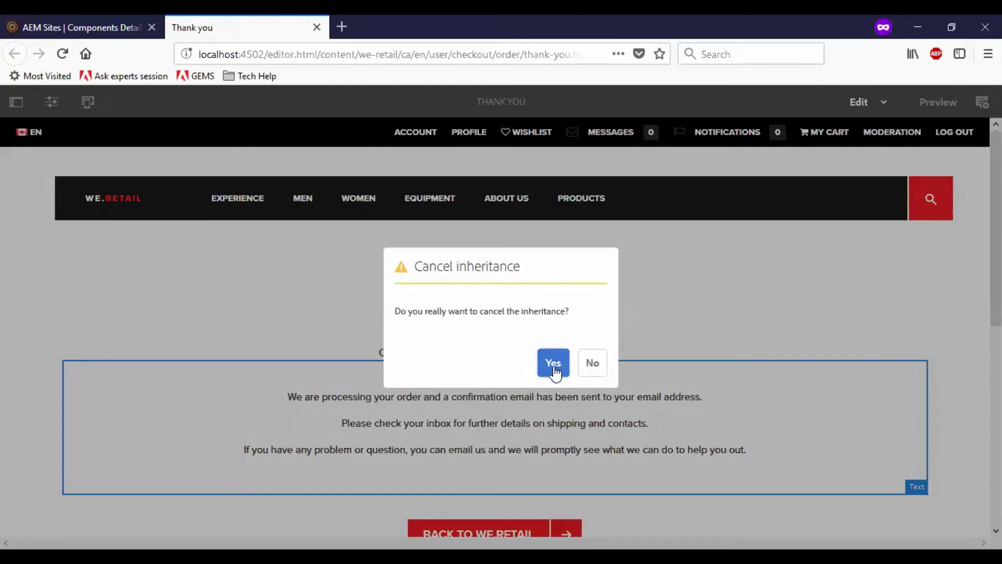
pyautogui.click(554, 365)
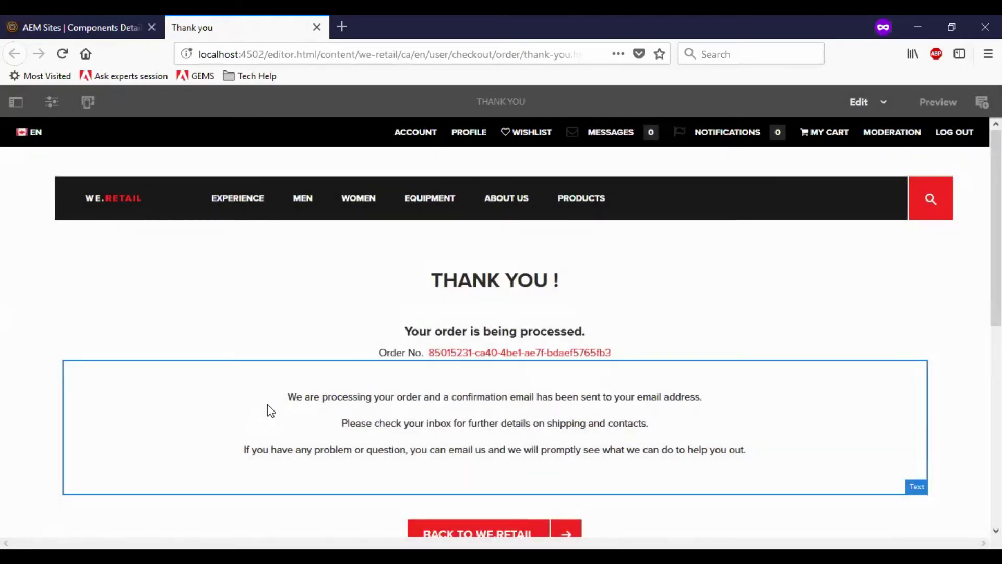
pyautogui.click(267, 404)
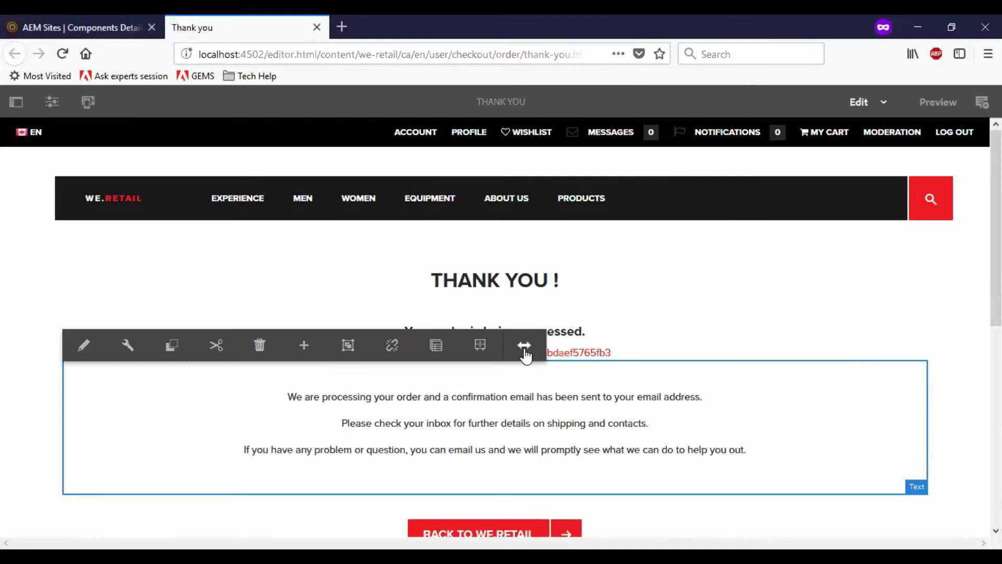
pyautogui.scroll(-4, 622, 403)
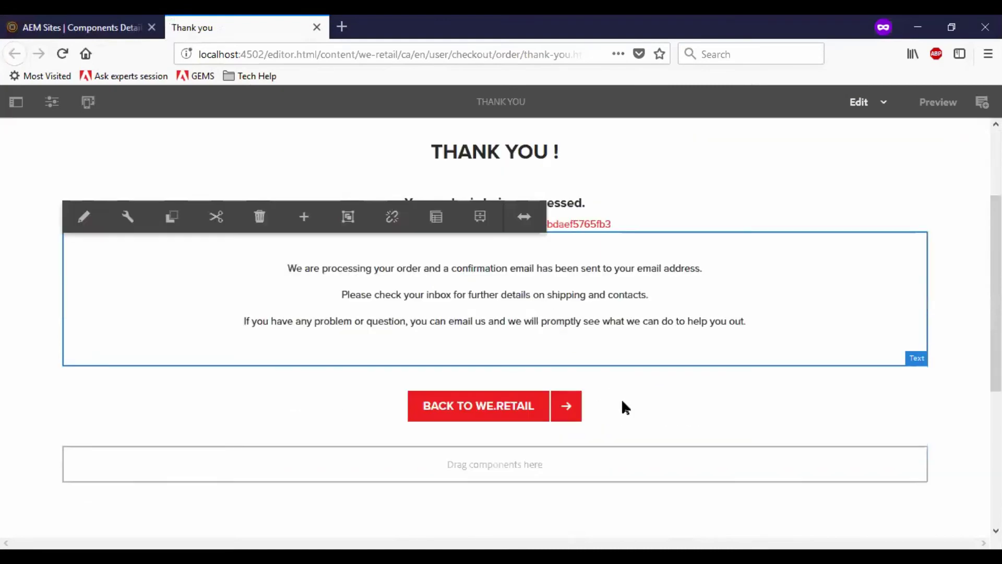
pyautogui.scroll(4, 622, 403)
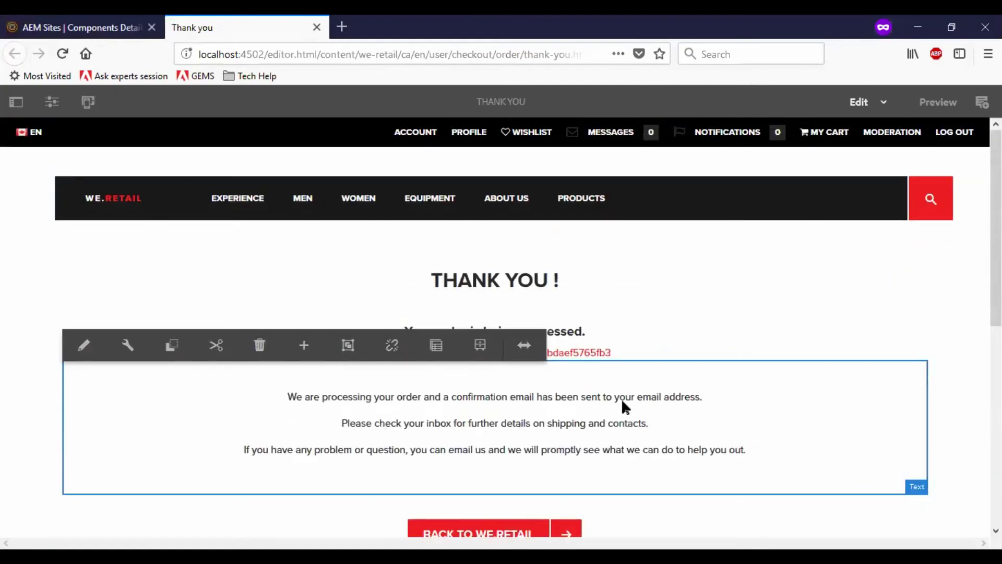